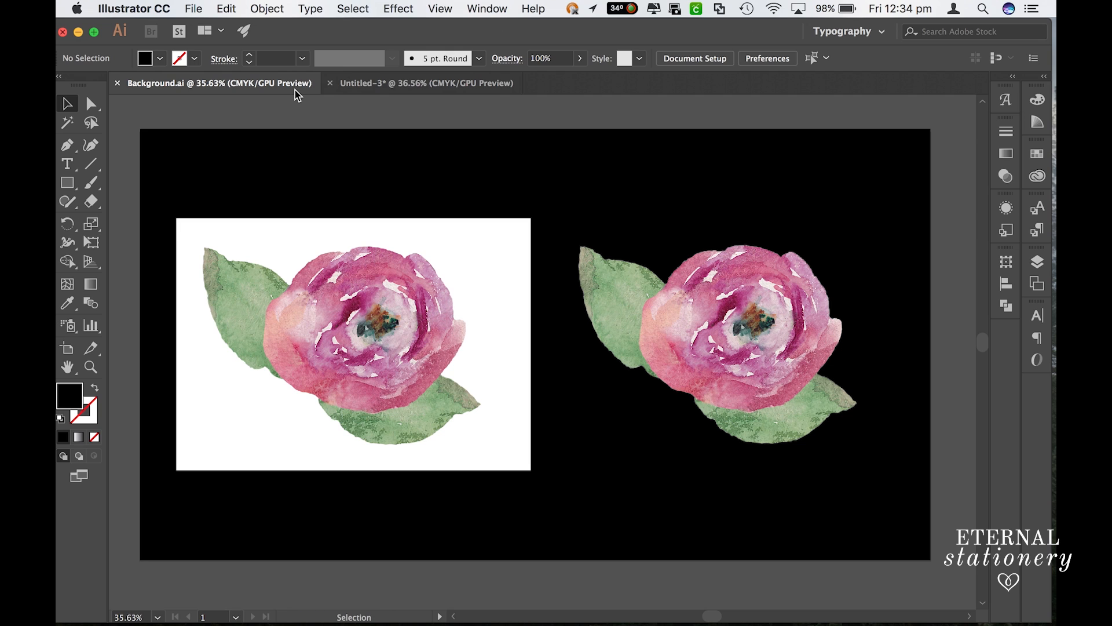
- View the Untitled-3 document with the flower on white, black and blue backgrounds
click(385, 91)
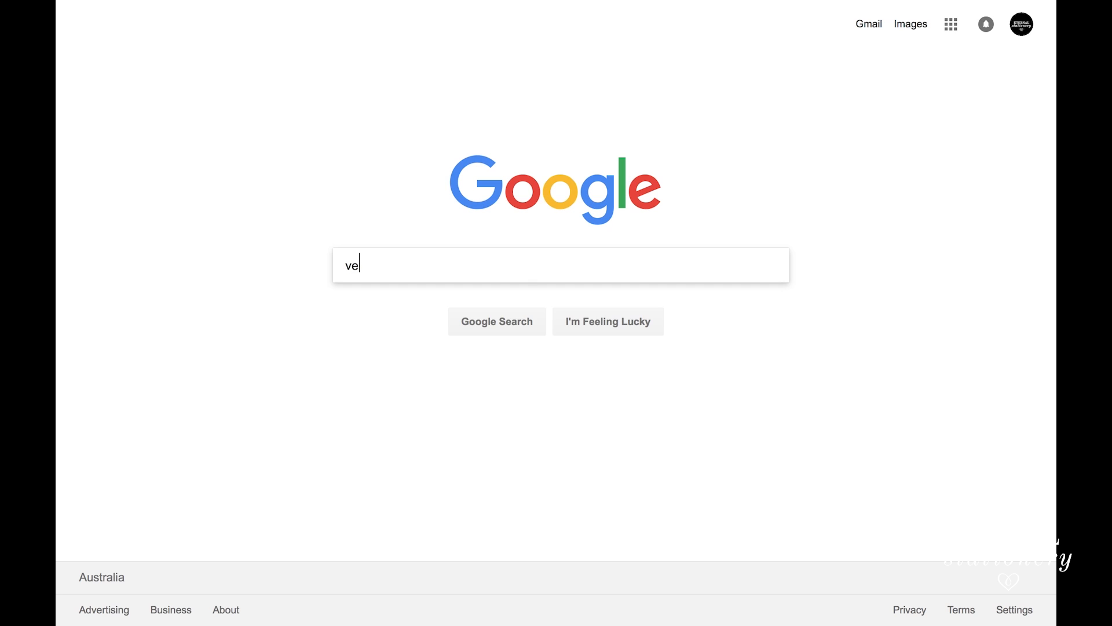
- Switch to the browser, search Google for "vector based programs" and read the Wikipedia article on vector graphics editors
text(ct)
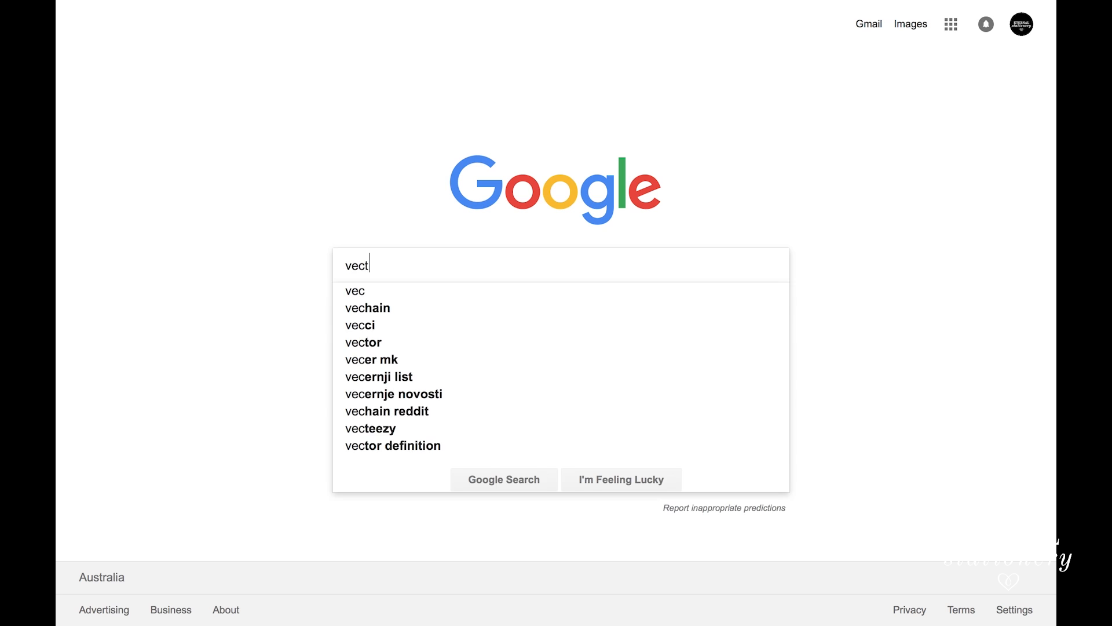
text(or based )
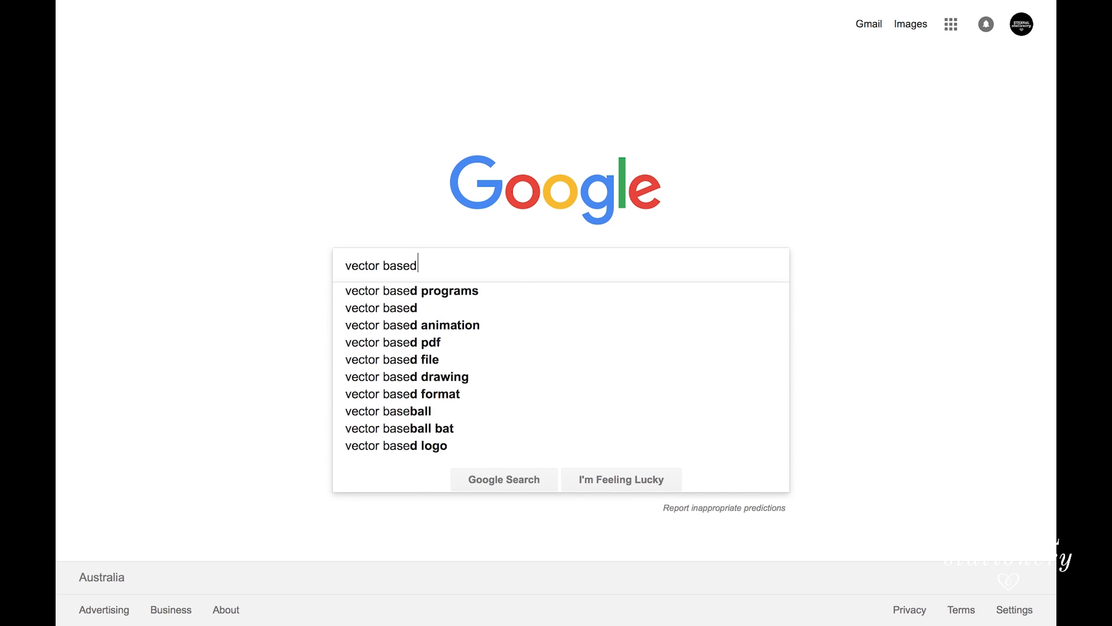
text(programs)
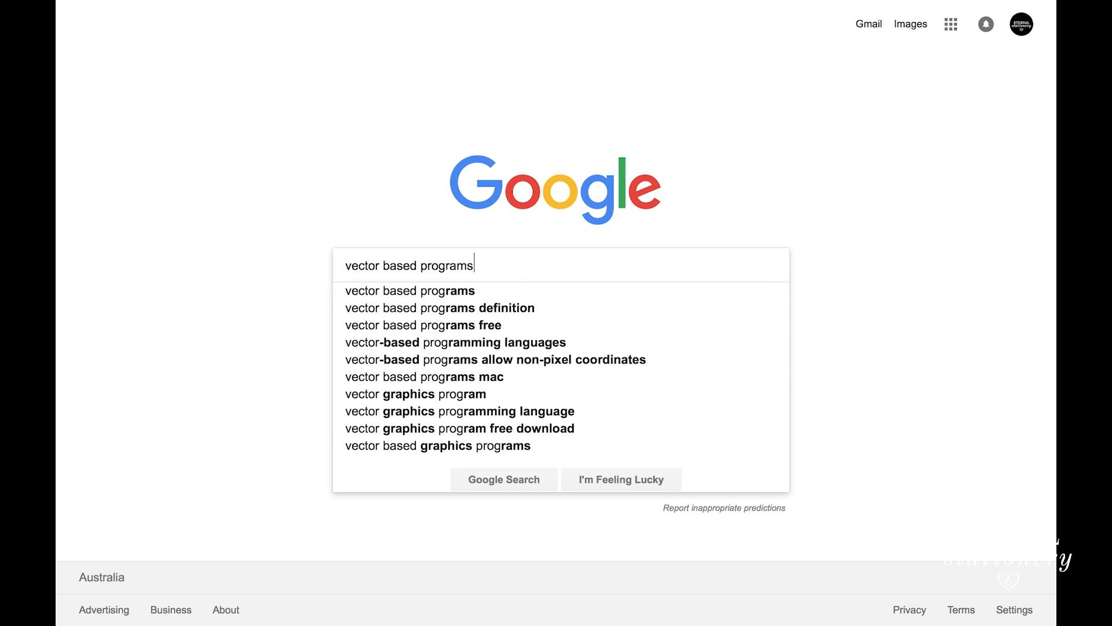
key(Return)
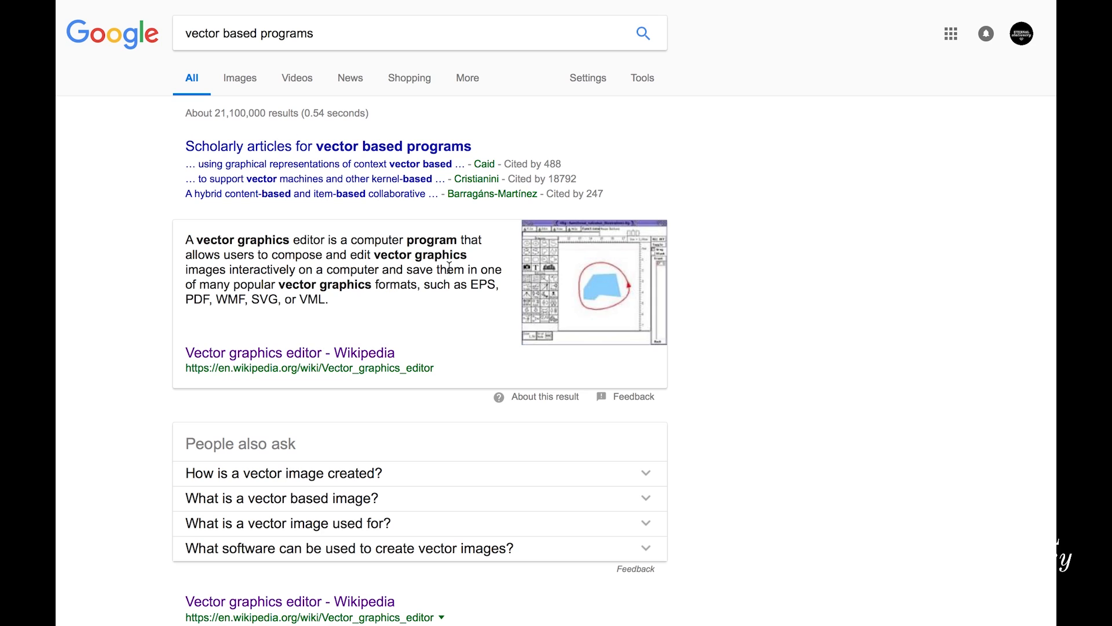
click(355, 355)
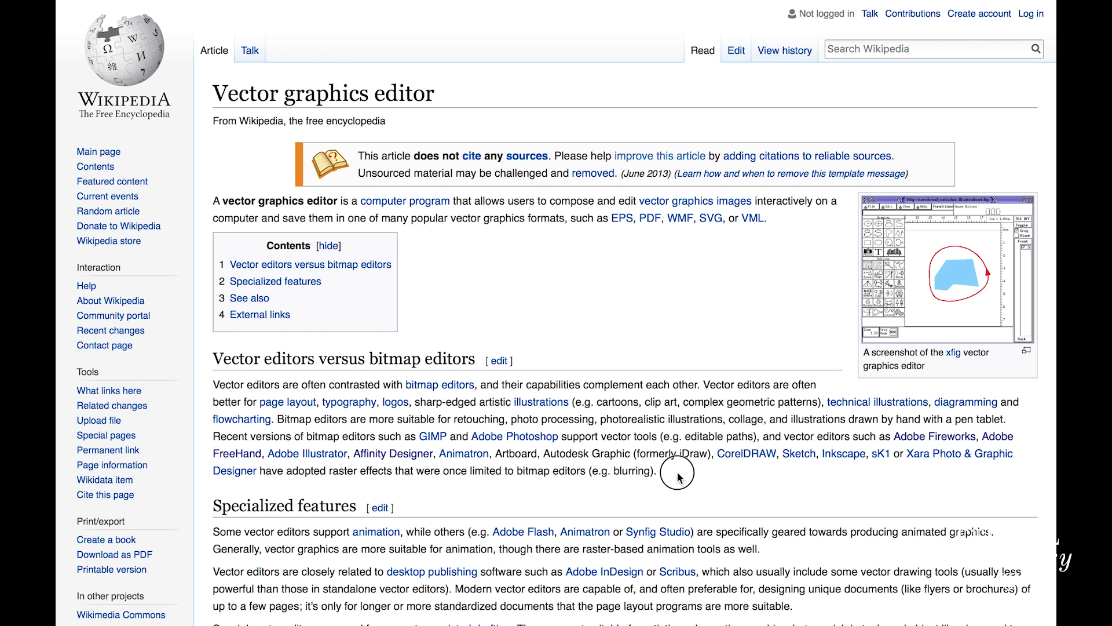
drag(661, 471, 785, 432)
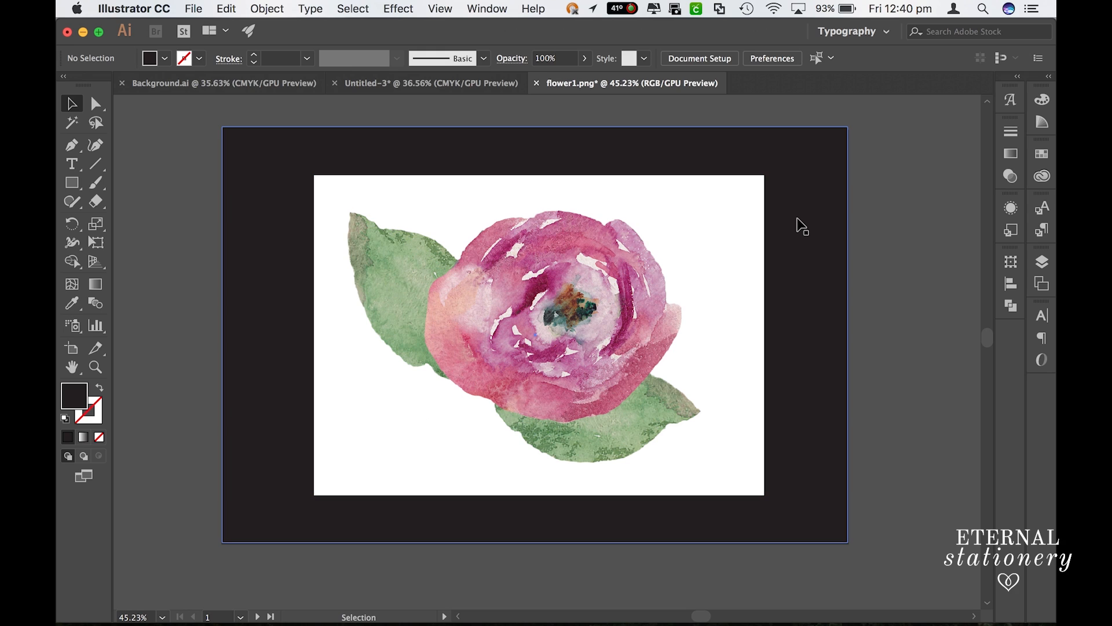
- Image Trace the linked flower1.png image with the High Fidelity Photo preset and expand the tracing into paths
click(586, 234)
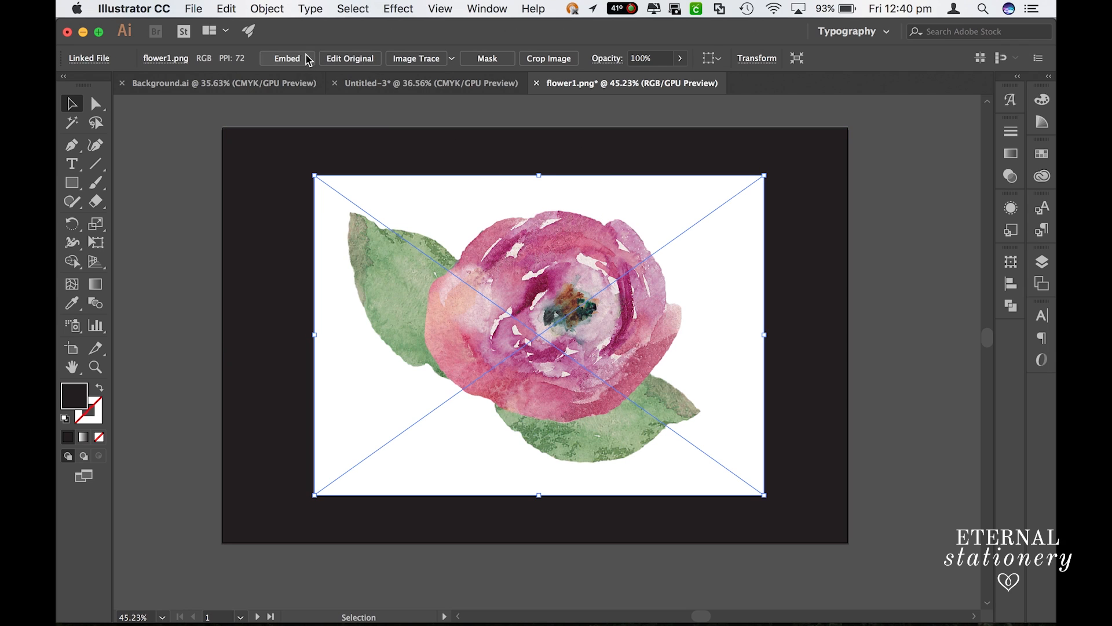
click(452, 59)
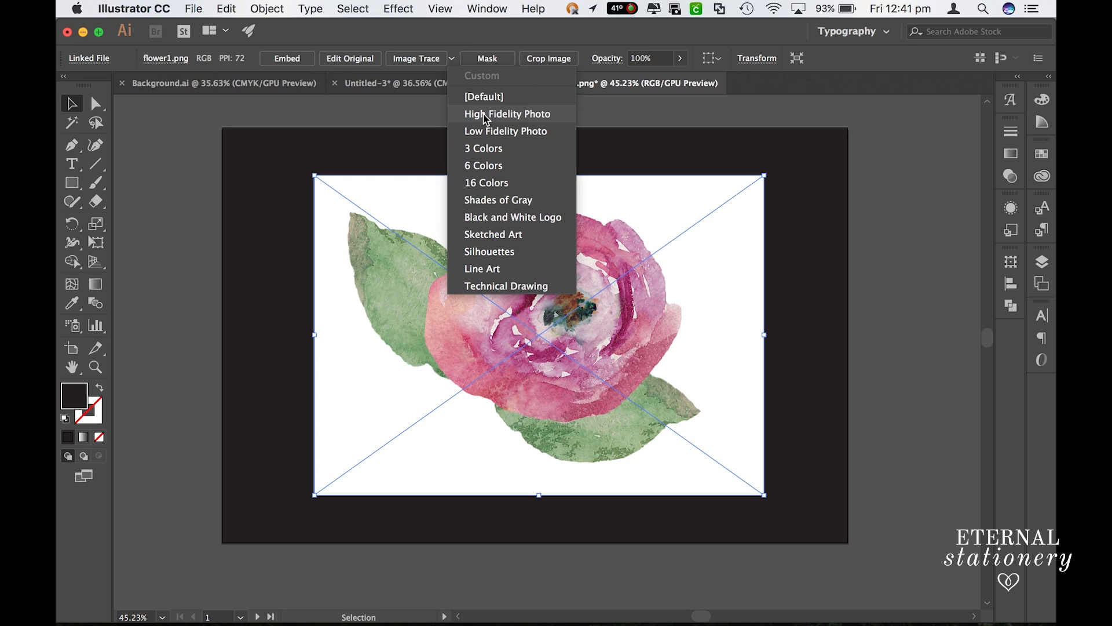
click(485, 115)
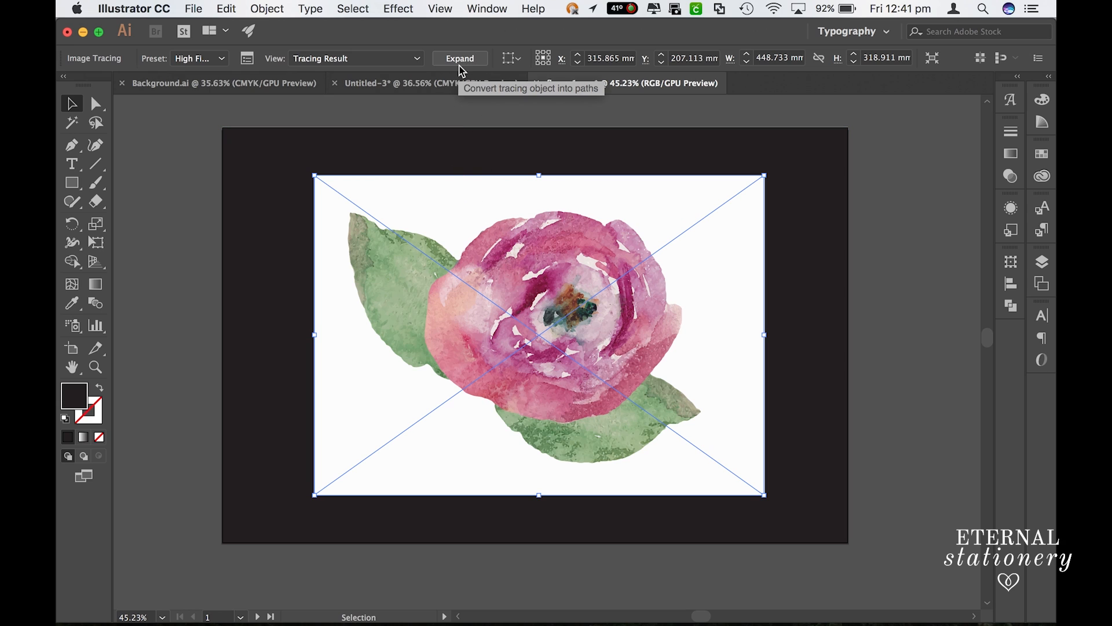
click(464, 63)
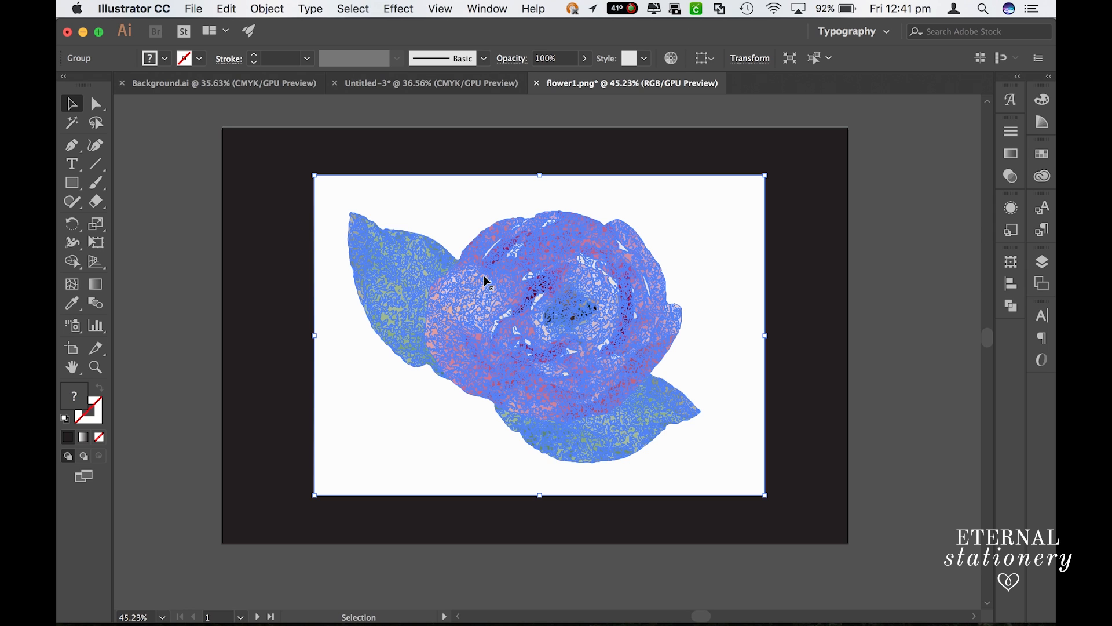
- Directly select the white background path behind the traced flower and delete it
scroll(474, 344, up, 5)
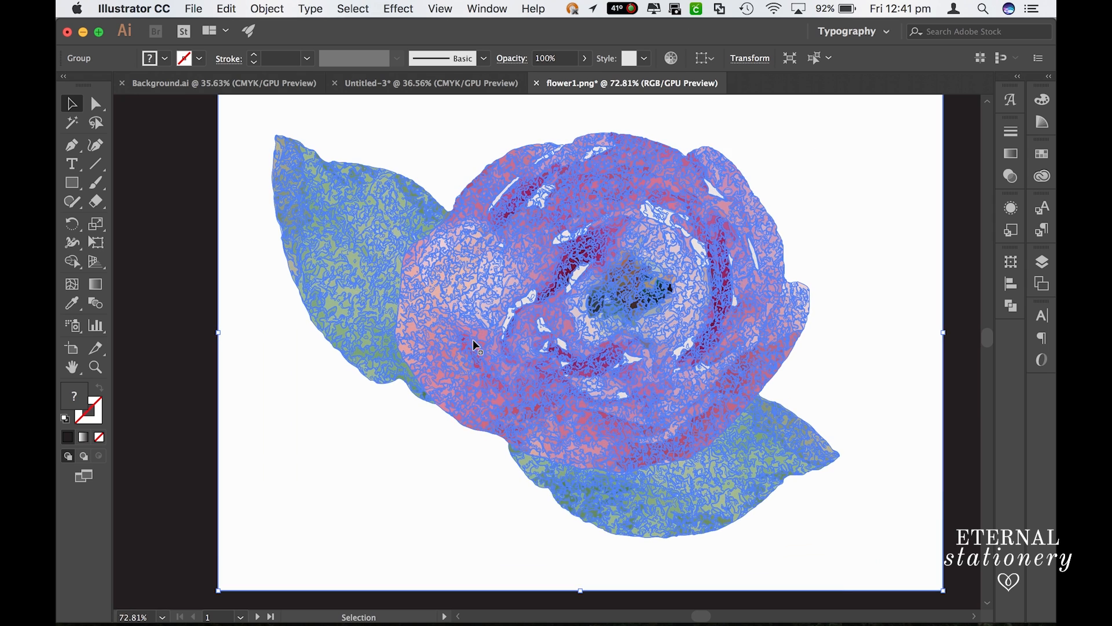
scroll(474, 344, up, 6)
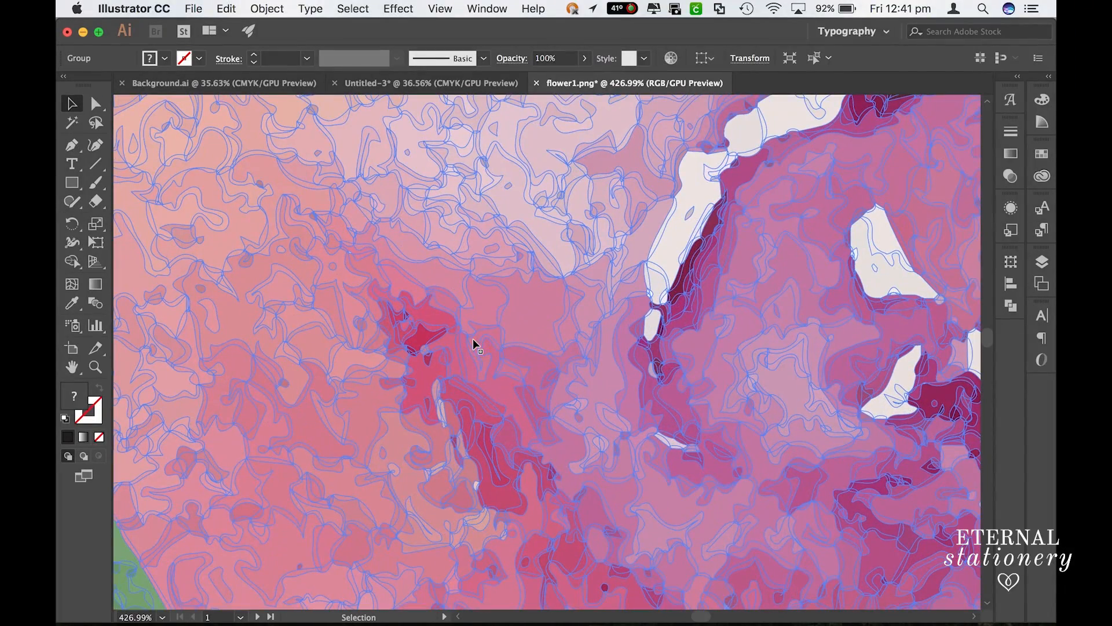
scroll(451, 377, down, 6)
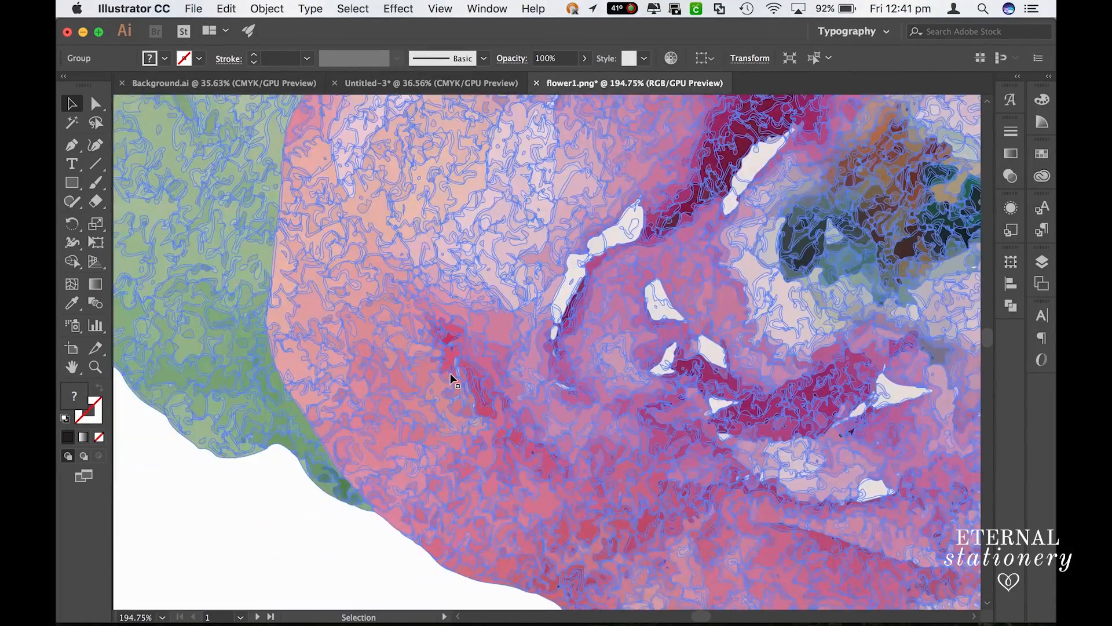
scroll(451, 378, down, 5)
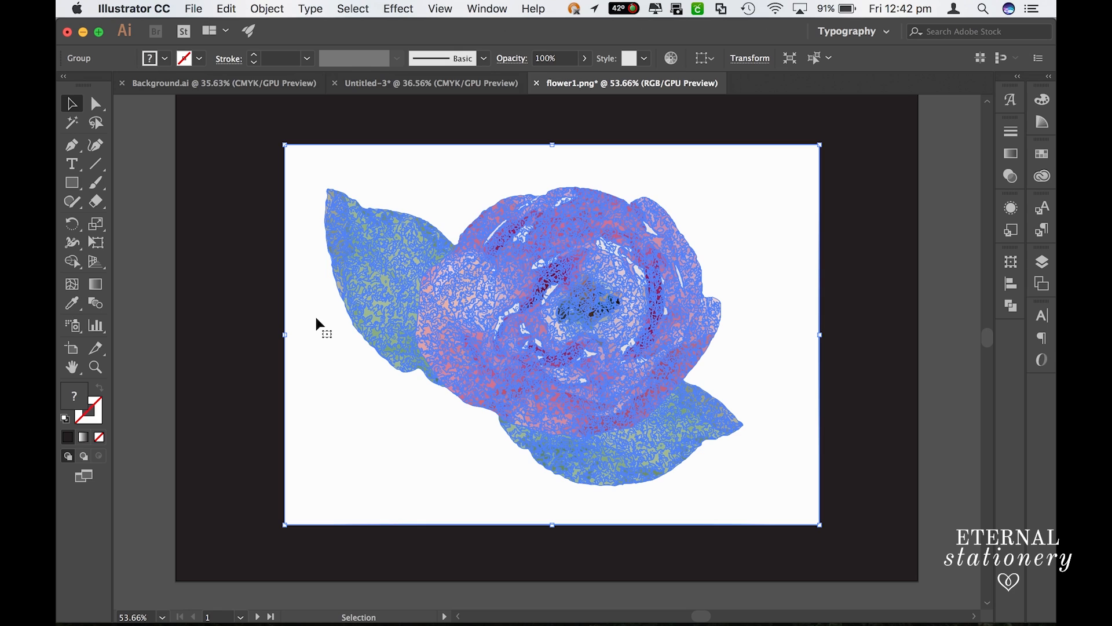
click(151, 250)
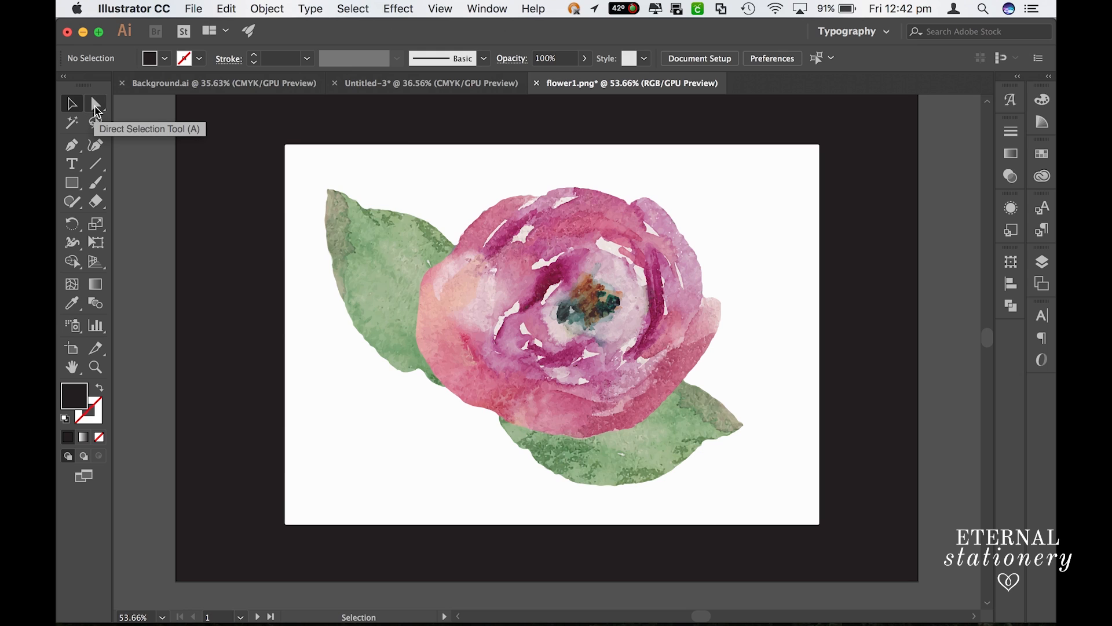
click(96, 108)
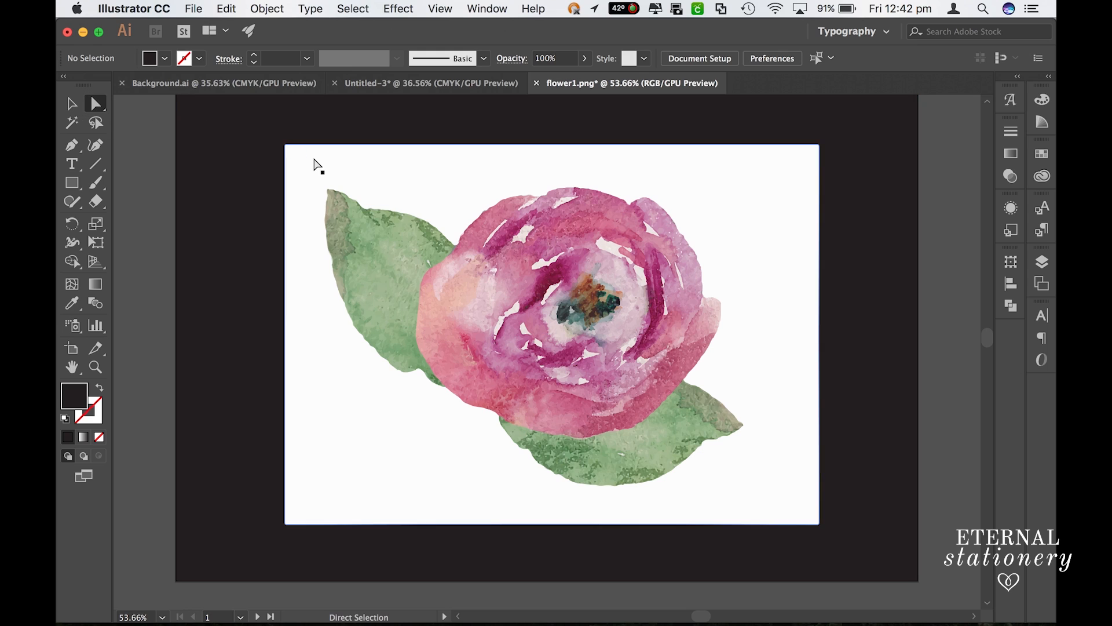
click(315, 160)
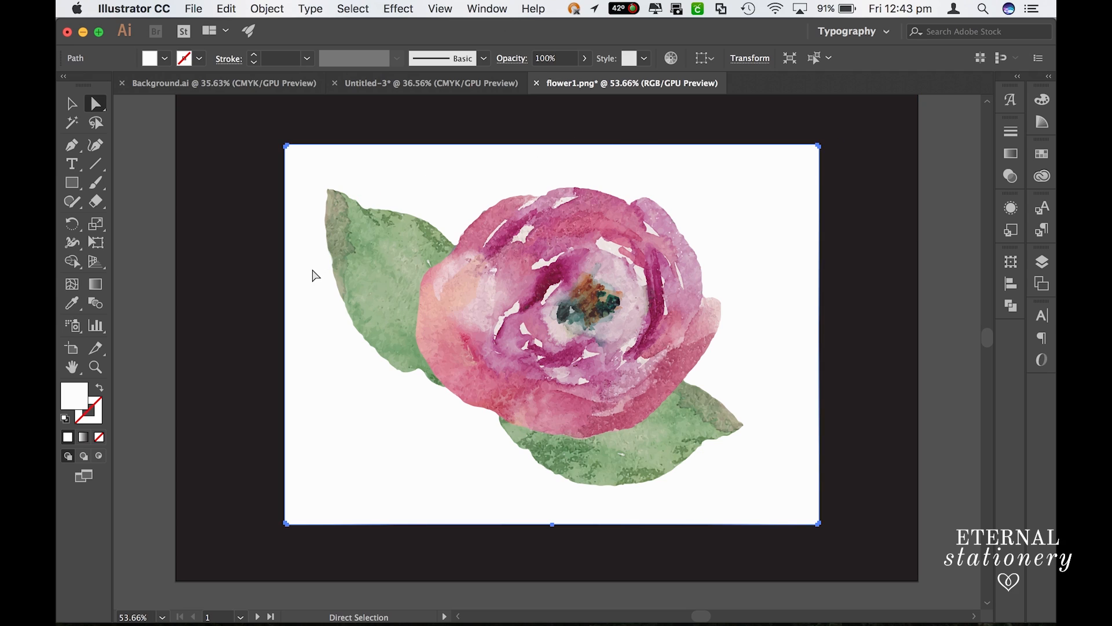
key(Delete)
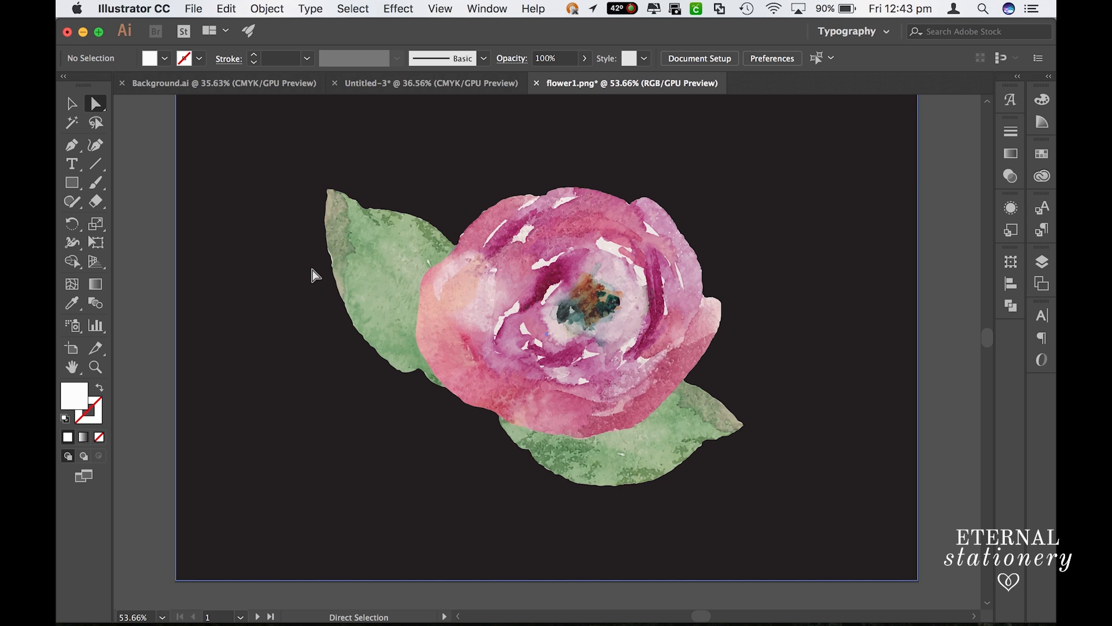
- Check the cut-out flower's edges and delete the black background rectangle behind it
scroll(318, 241, up, 6)
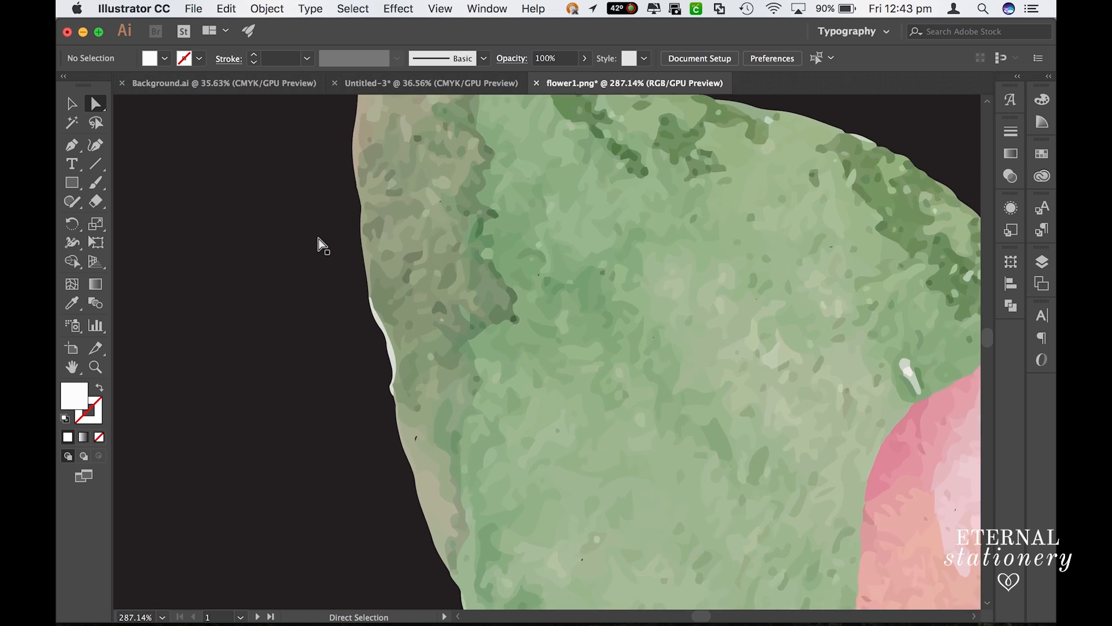
scroll(318, 240, right, 15)
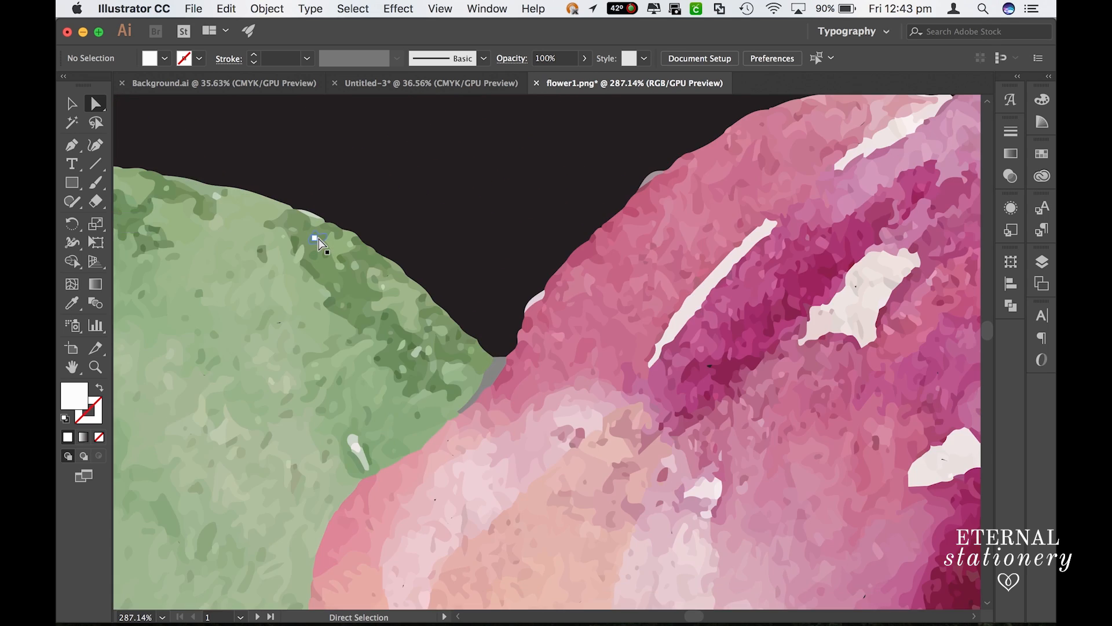
scroll(312, 242, down, 8)
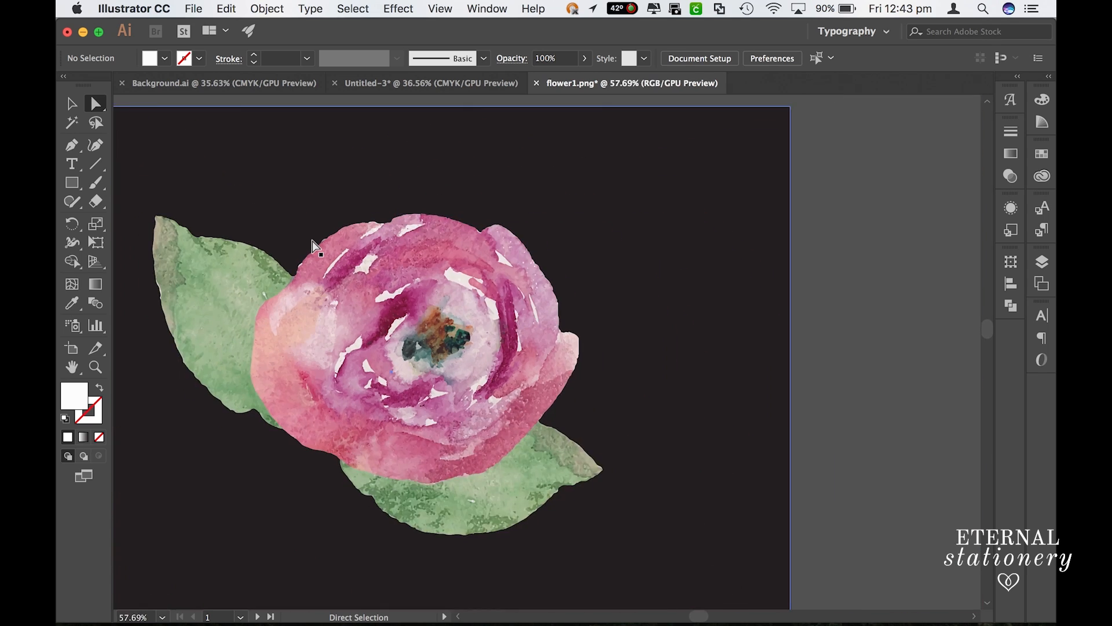
scroll(315, 246, left, 5)
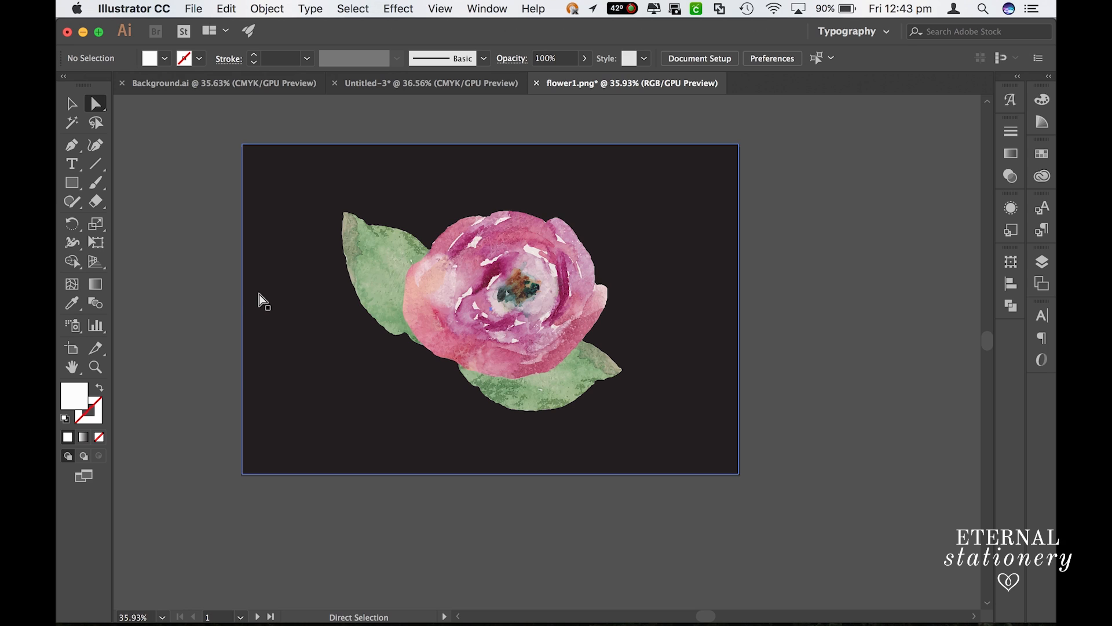
click(279, 262)
key(Delete)
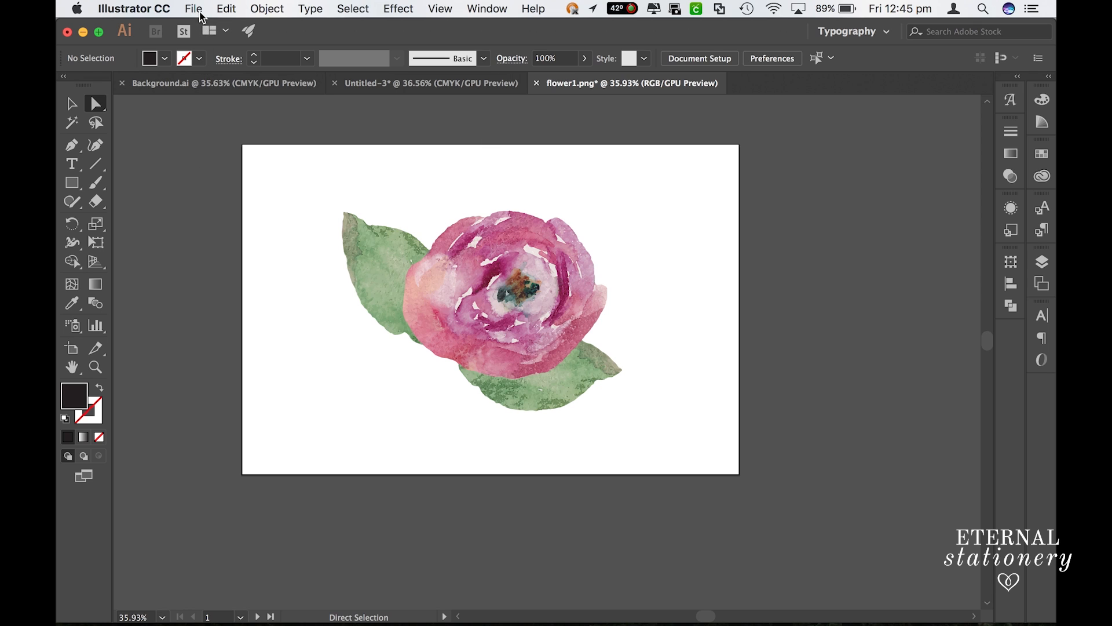
- Start exporting the flower artwork with Export As, keeping PNG (png) as the file format
click(201, 10)
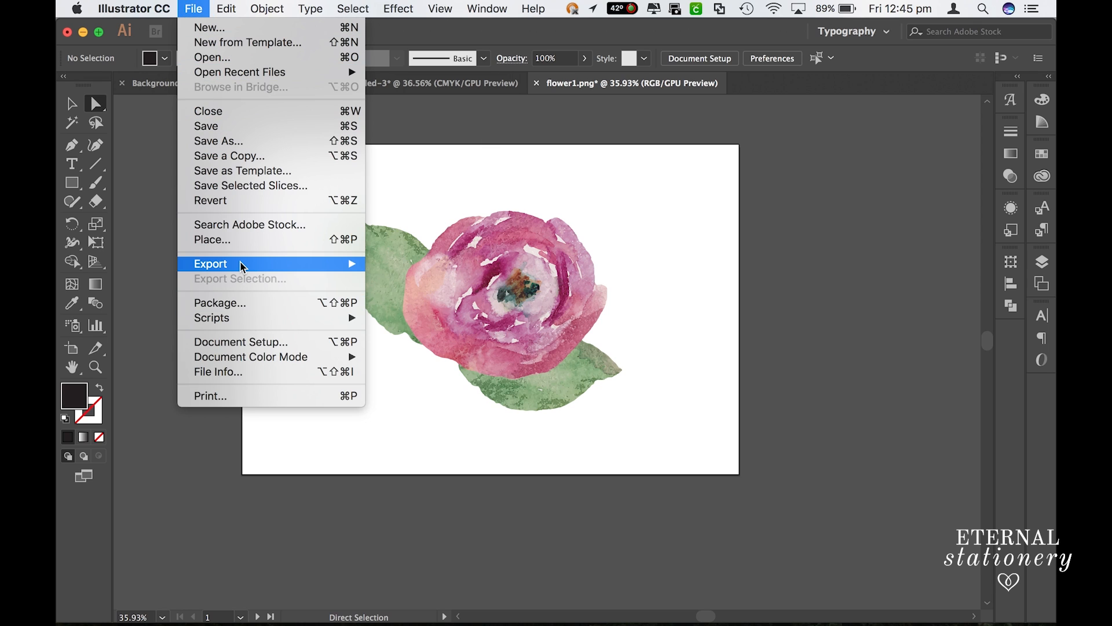
mouse_move(242, 267)
click(406, 278)
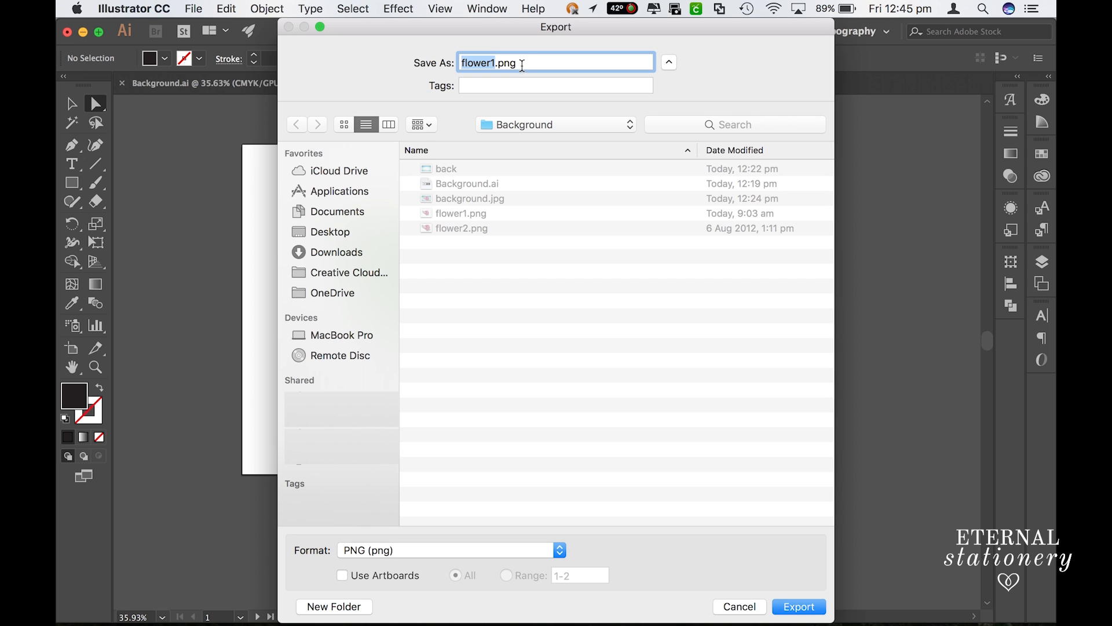
drag(522, 68, 497, 61)
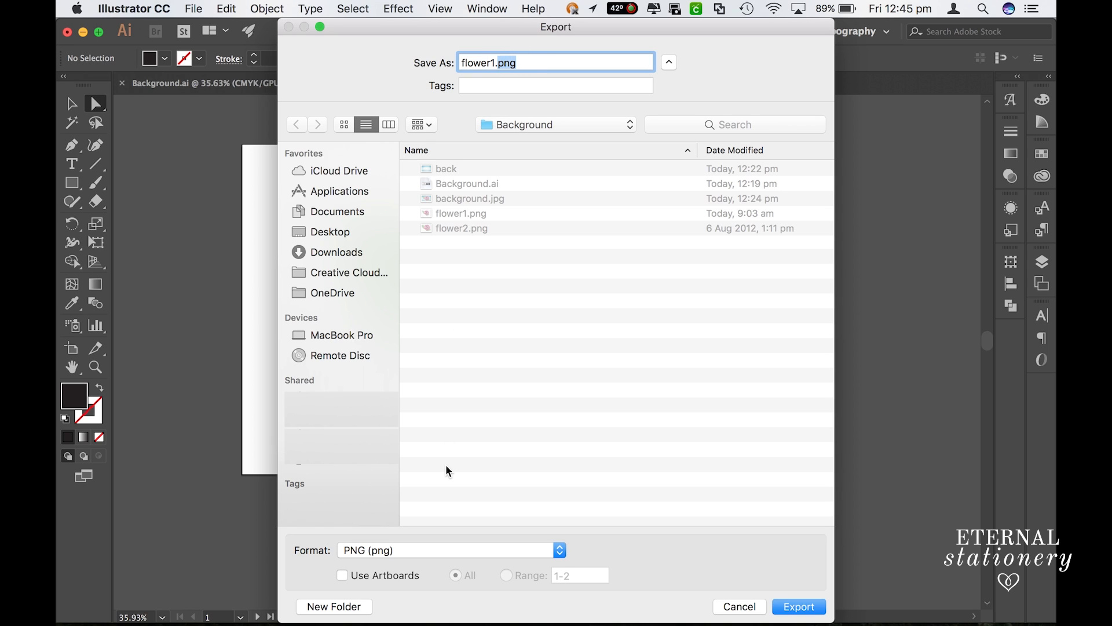
click(444, 550)
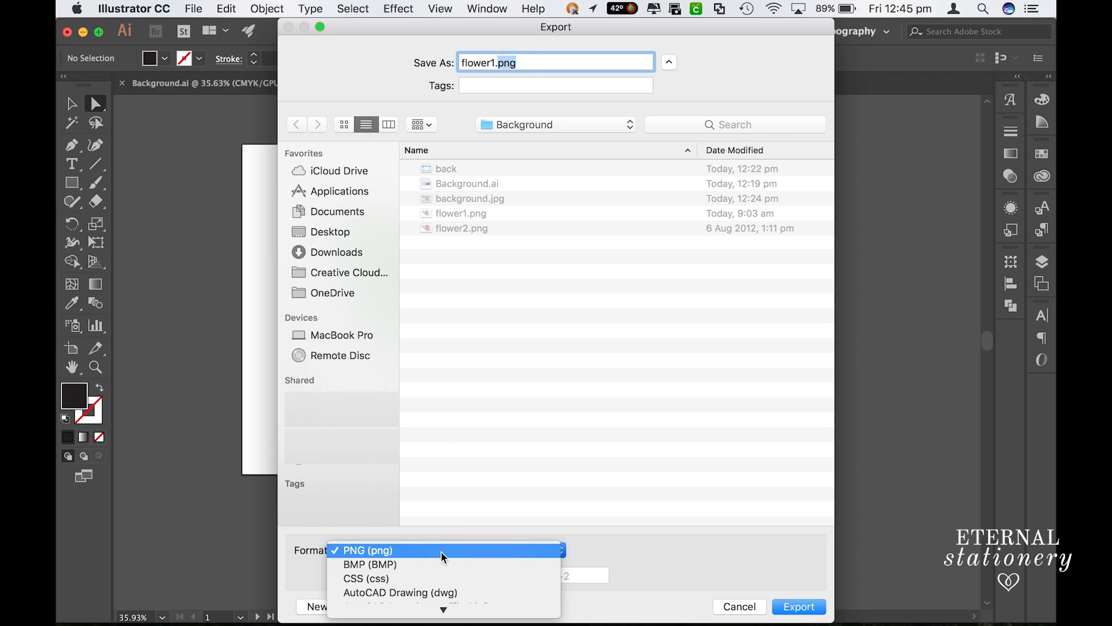
click(517, 522)
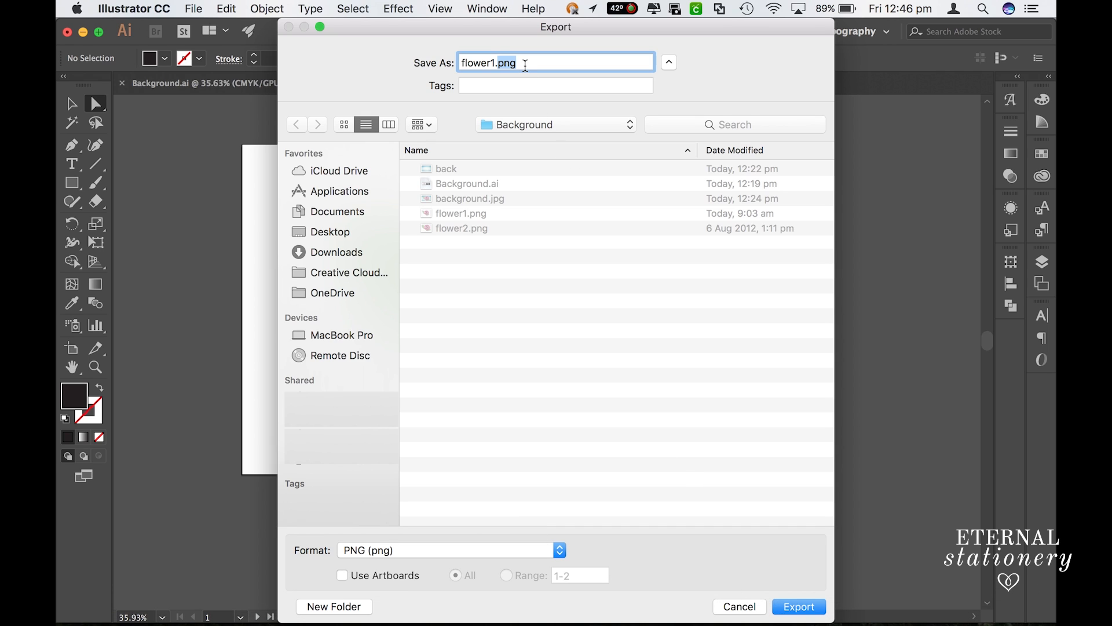
- Name the export file transparentflower.png and export it to the Background folder
click(524, 64)
key(BackSpace)
key(BackSpace)
key(BackSpace)
key(BackSpace)
key(BackSpace)
key(BackSpace)
key(BackSpace)
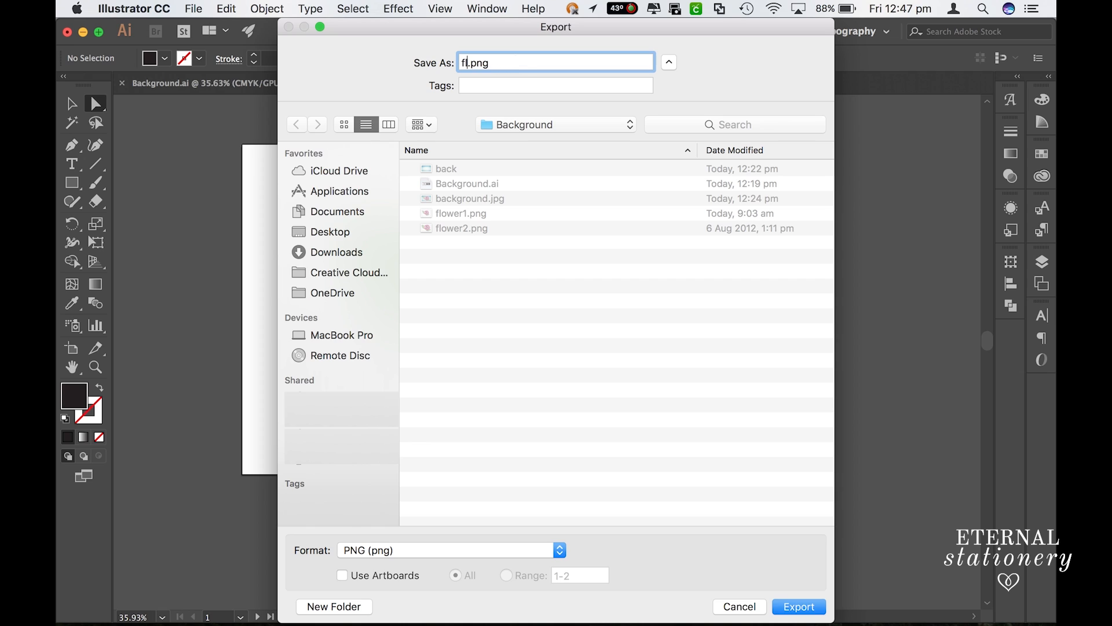
text(transparent)
text(flower)
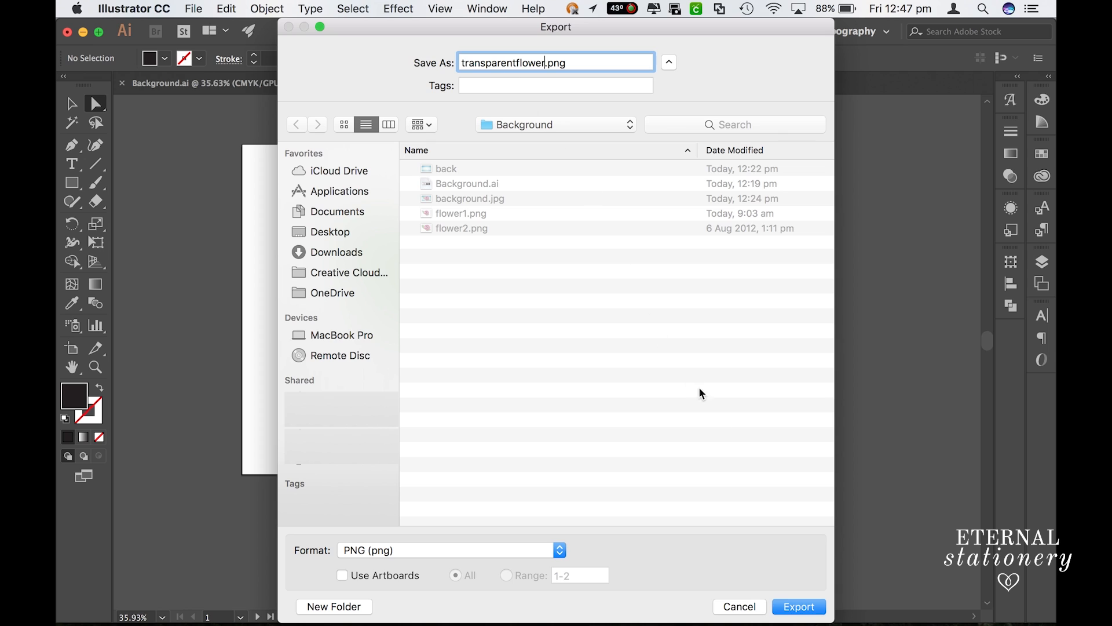
click(791, 610)
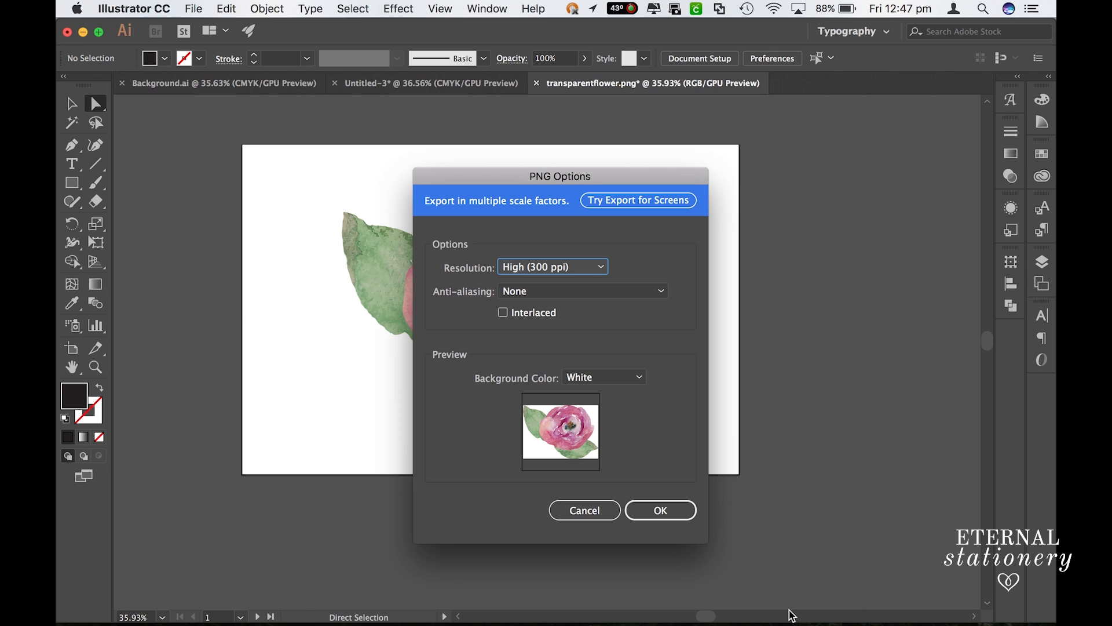
- Set the PNG export resolution to High (300 ppi)
click(579, 271)
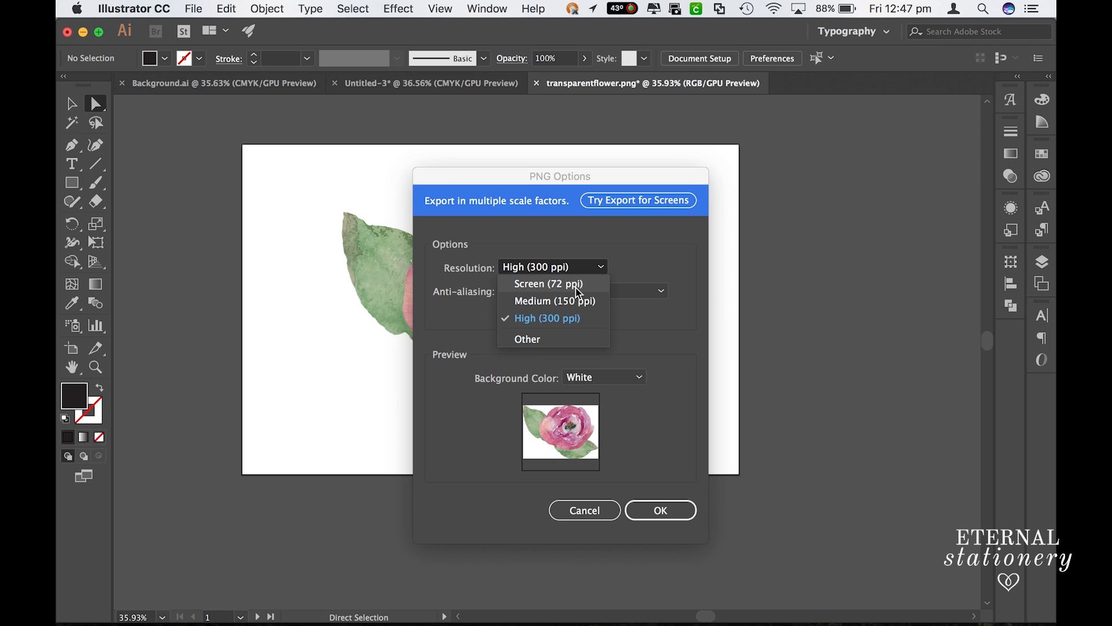
click(587, 324)
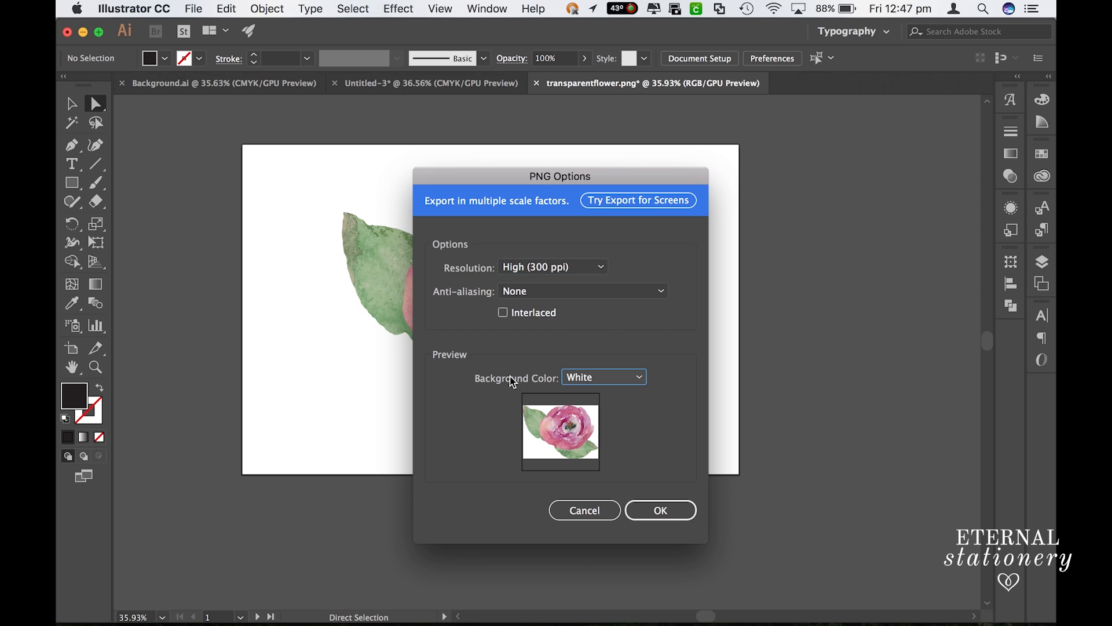
click(597, 378)
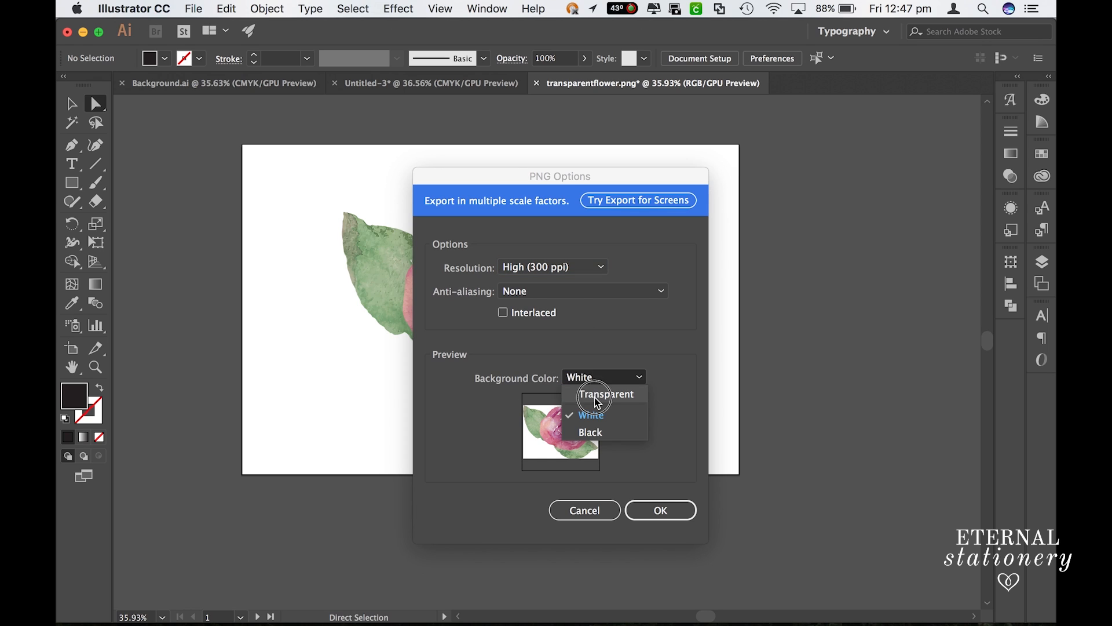
click(597, 394)
click(591, 379)
click(591, 415)
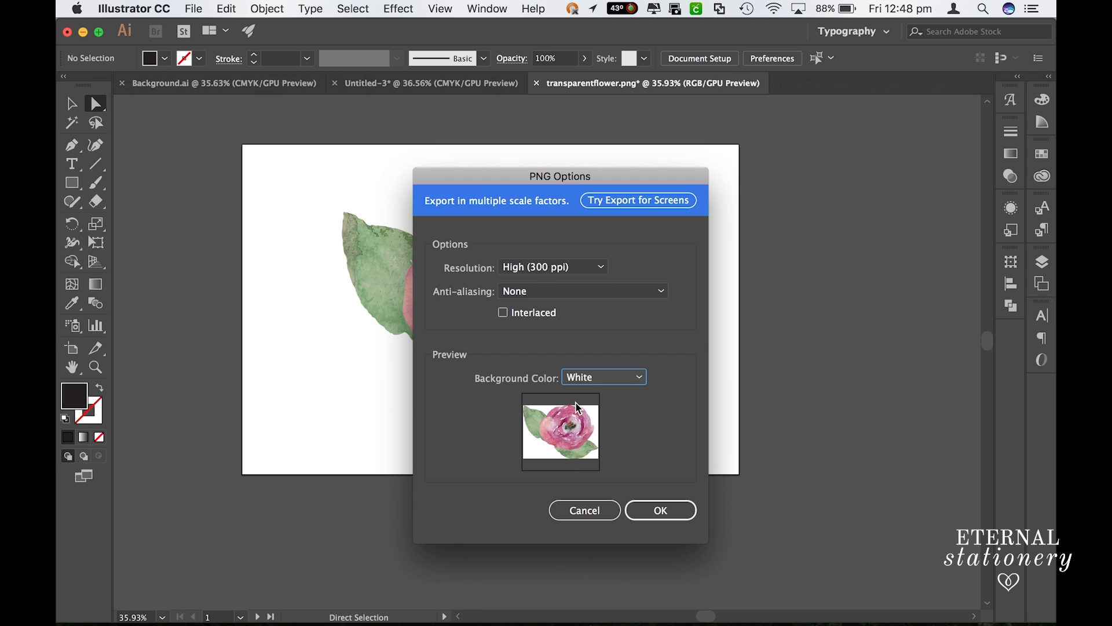
- Set the PNG export's background color to Transparent and confirm the export options
click(602, 383)
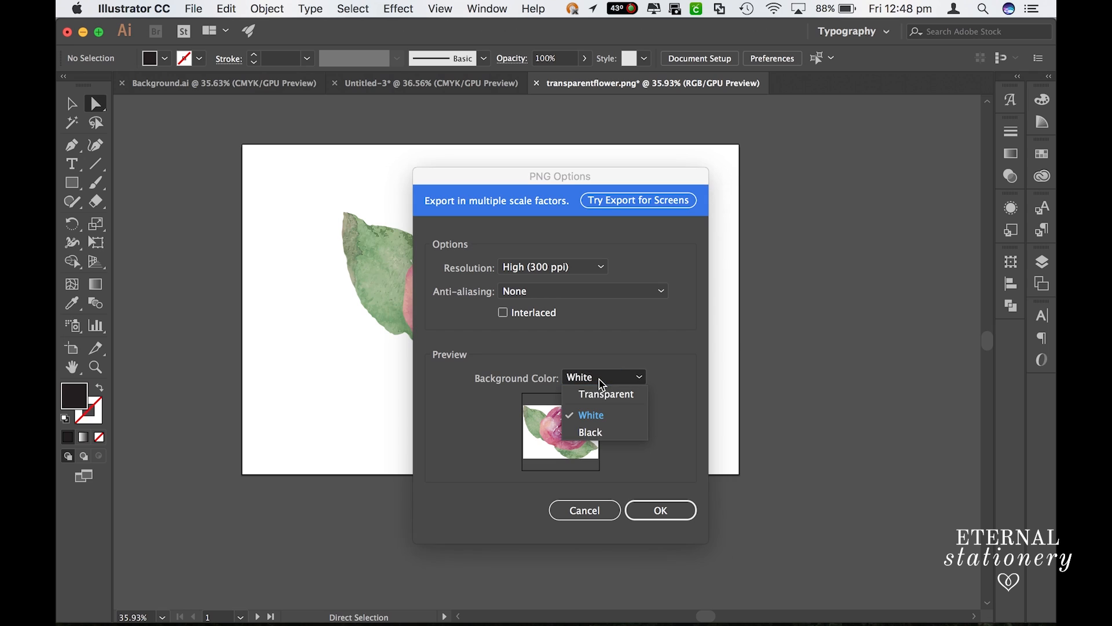
click(605, 395)
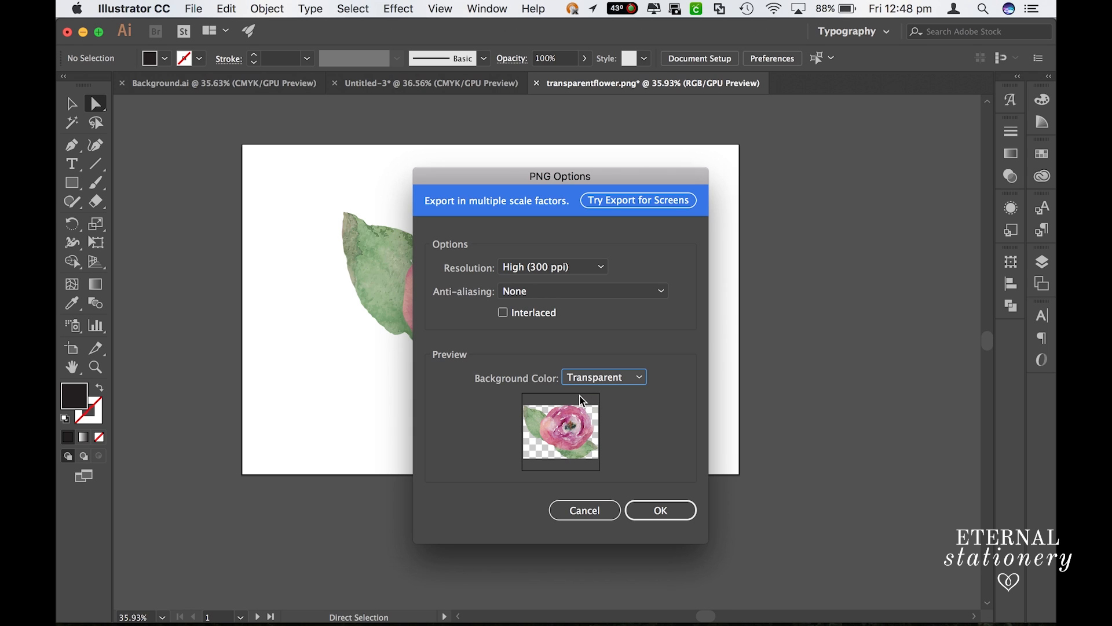
click(672, 517)
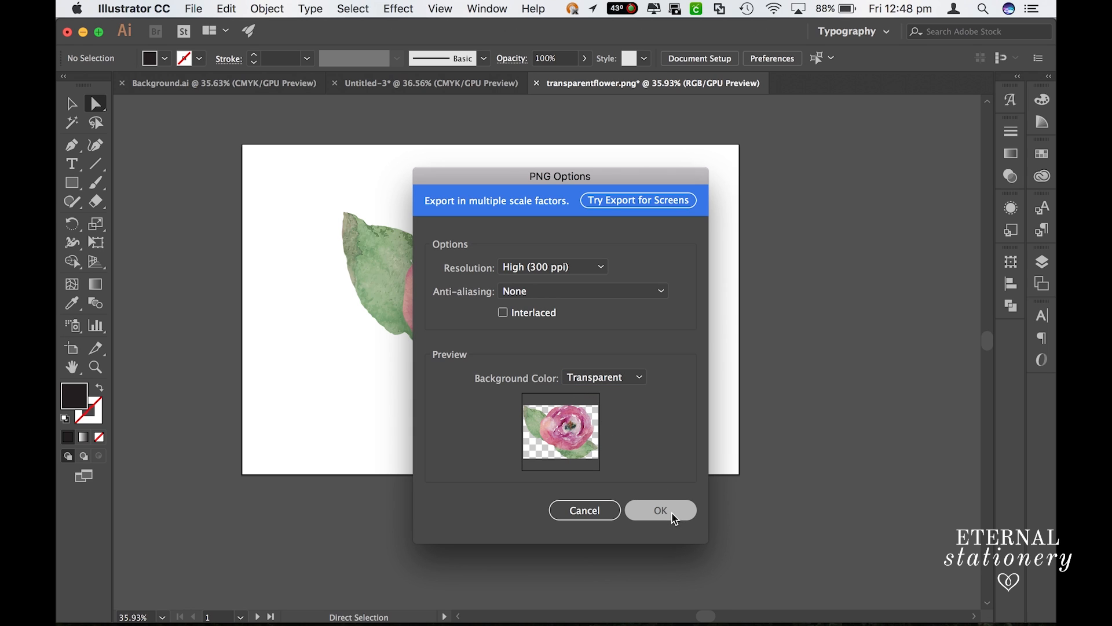
click(659, 512)
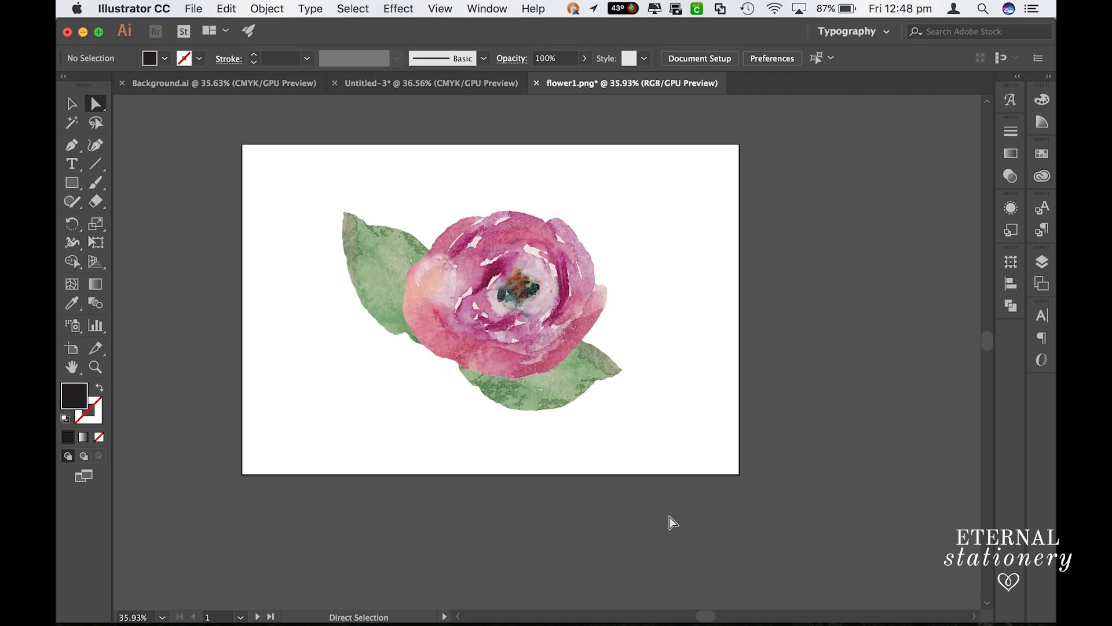
- Switch to the Background.ai document and open transparentflower.png from the Background folder
click(272, 83)
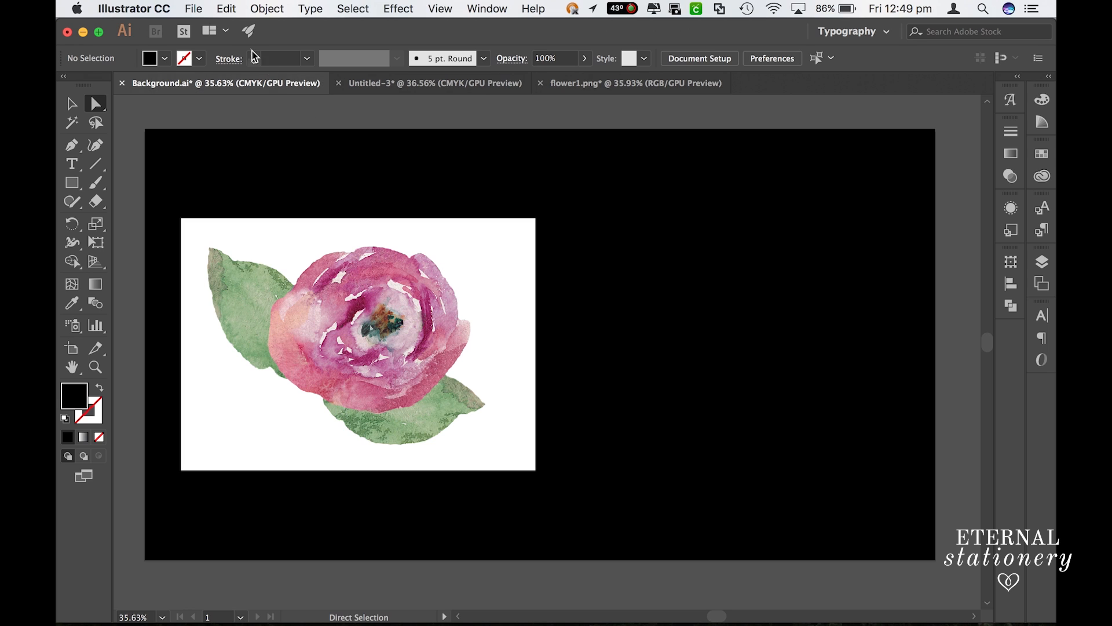
click(195, 9)
click(210, 58)
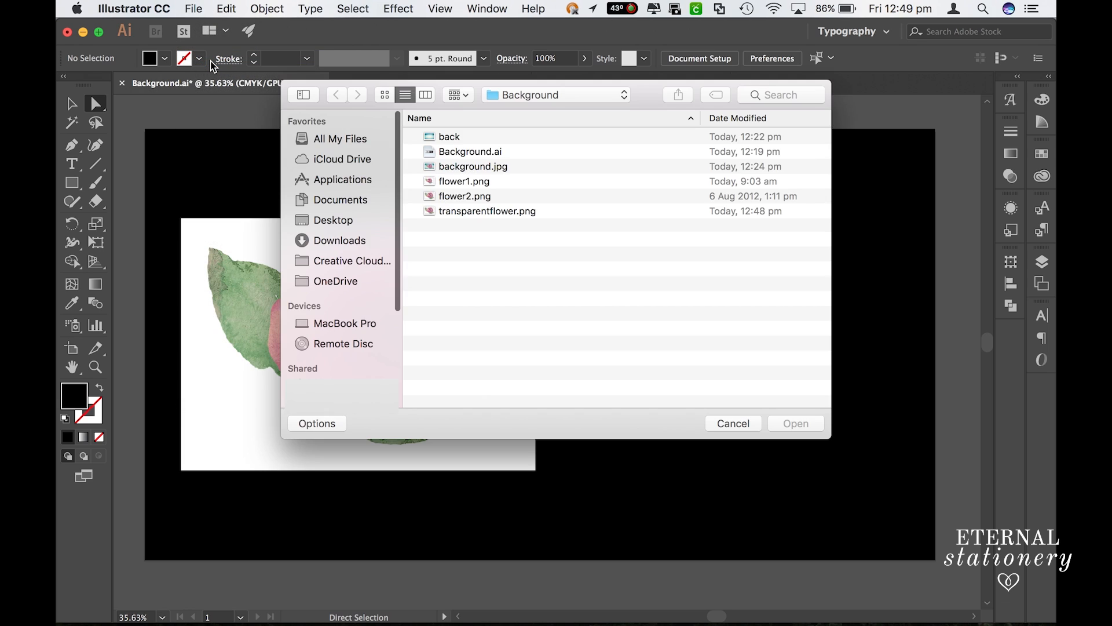
click(487, 212)
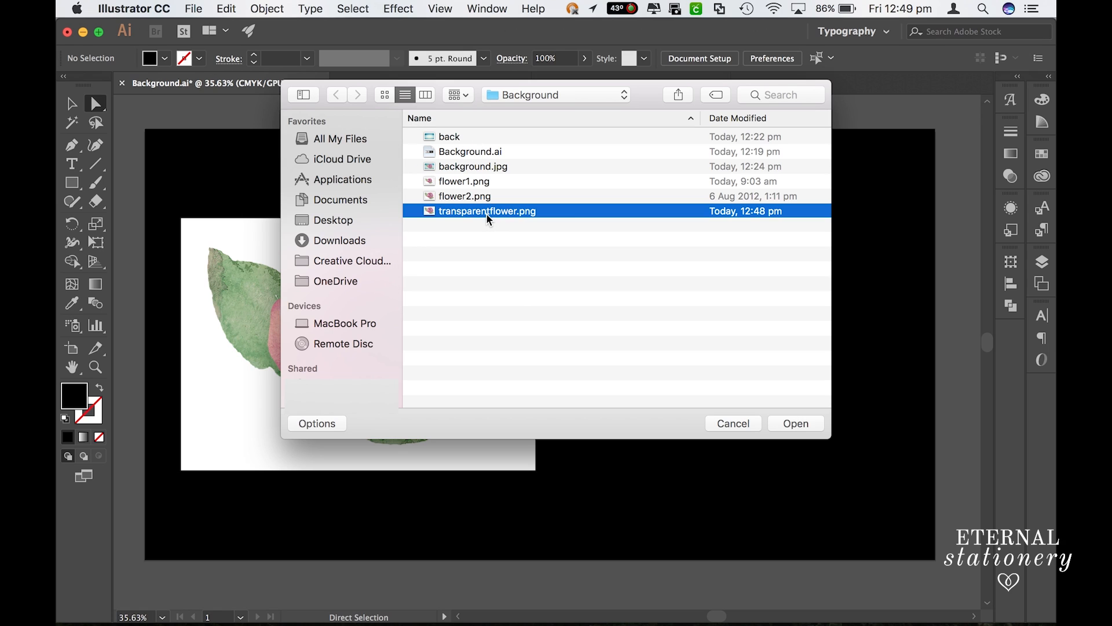
click(801, 426)
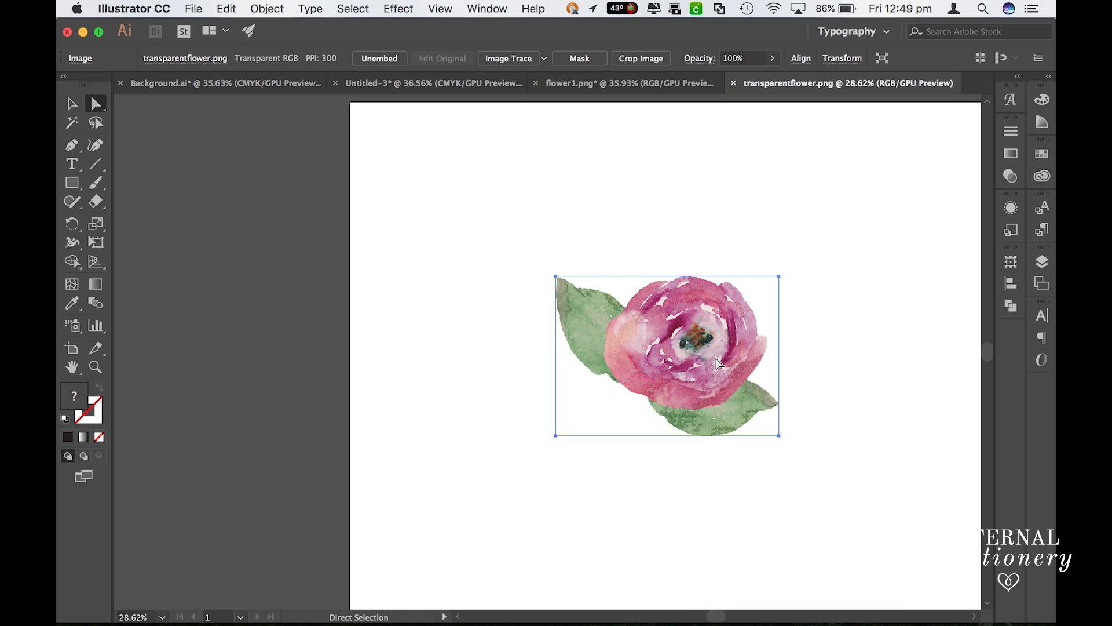
- Move the opened flower image off the white artboard onto the grey canvas and inspect its transparent edges up close
drag(718, 366, 271, 327)
scroll(270, 327, left, 5)
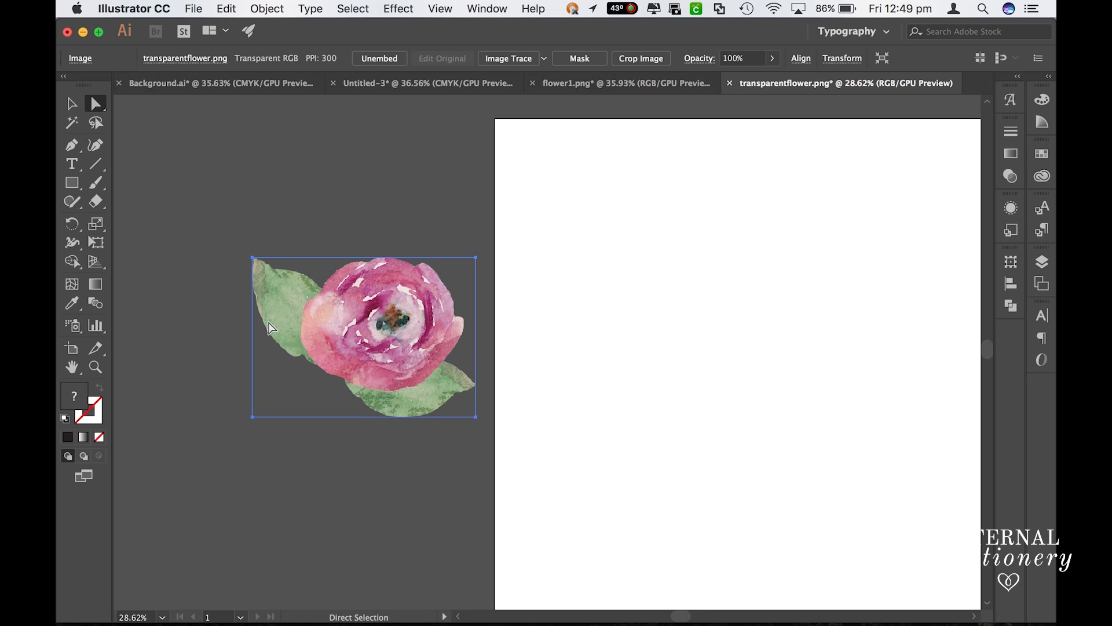
scroll(271, 327, up, 5)
scroll(630, 279, up, 1)
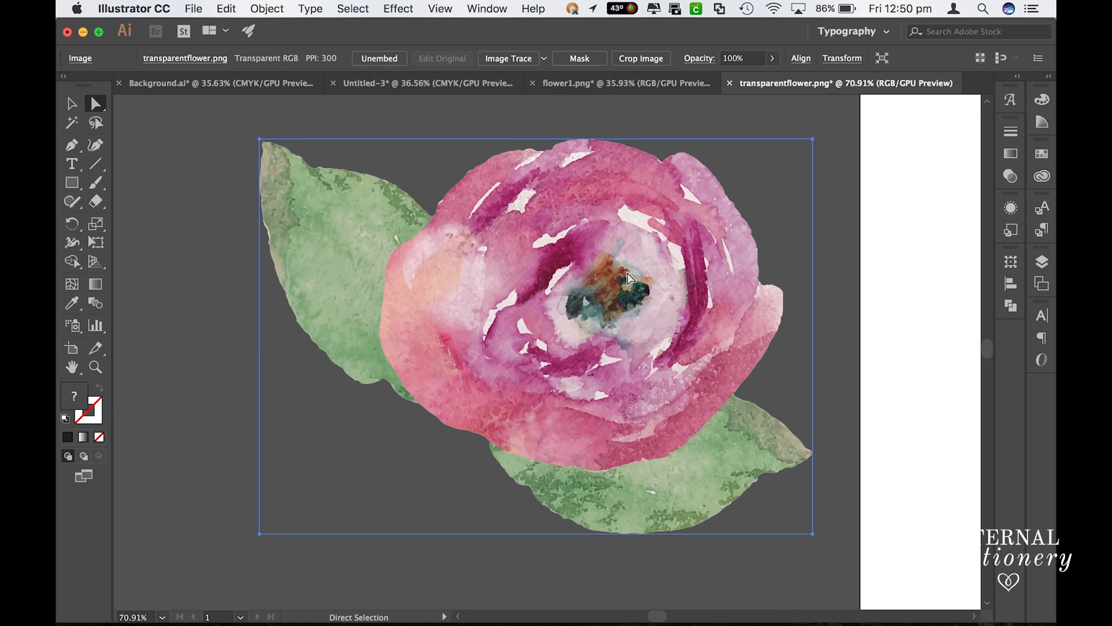